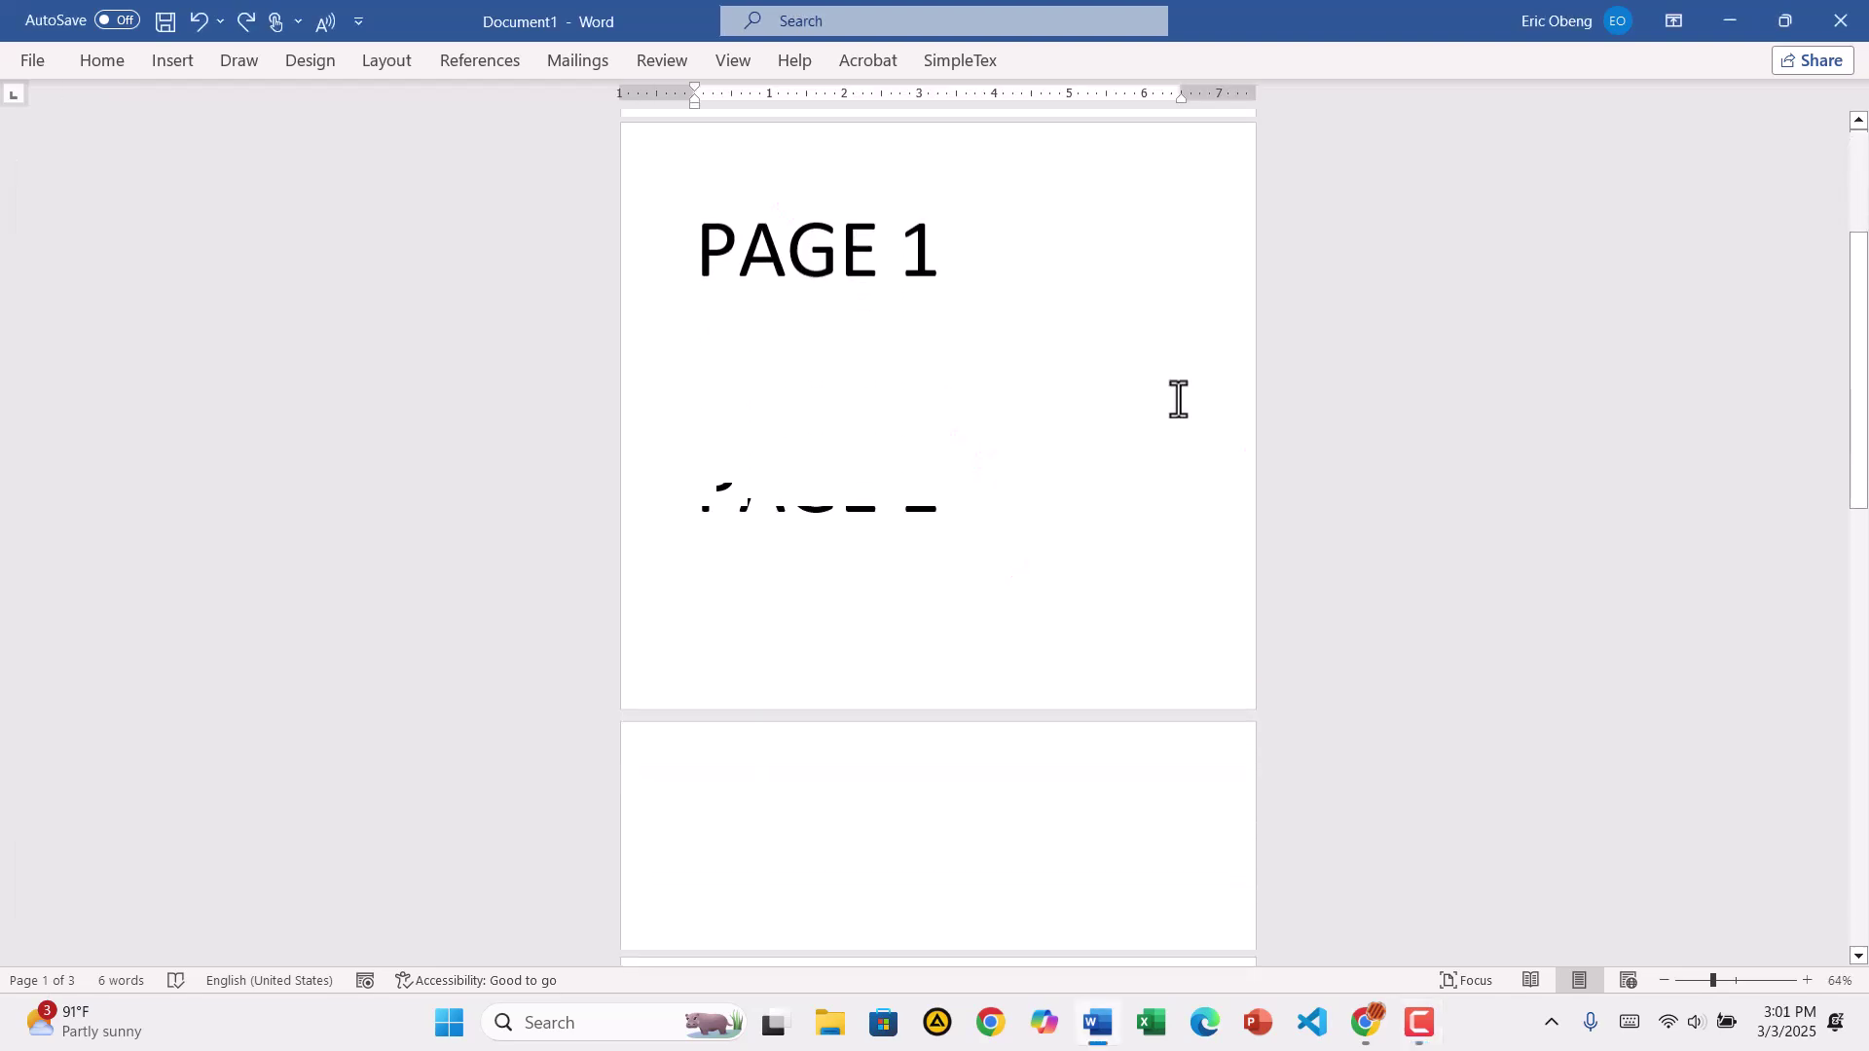
{"action": "scroll", "coordinate": [1178, 402], "scroll_direction": "down", "scroll_amount": 8}
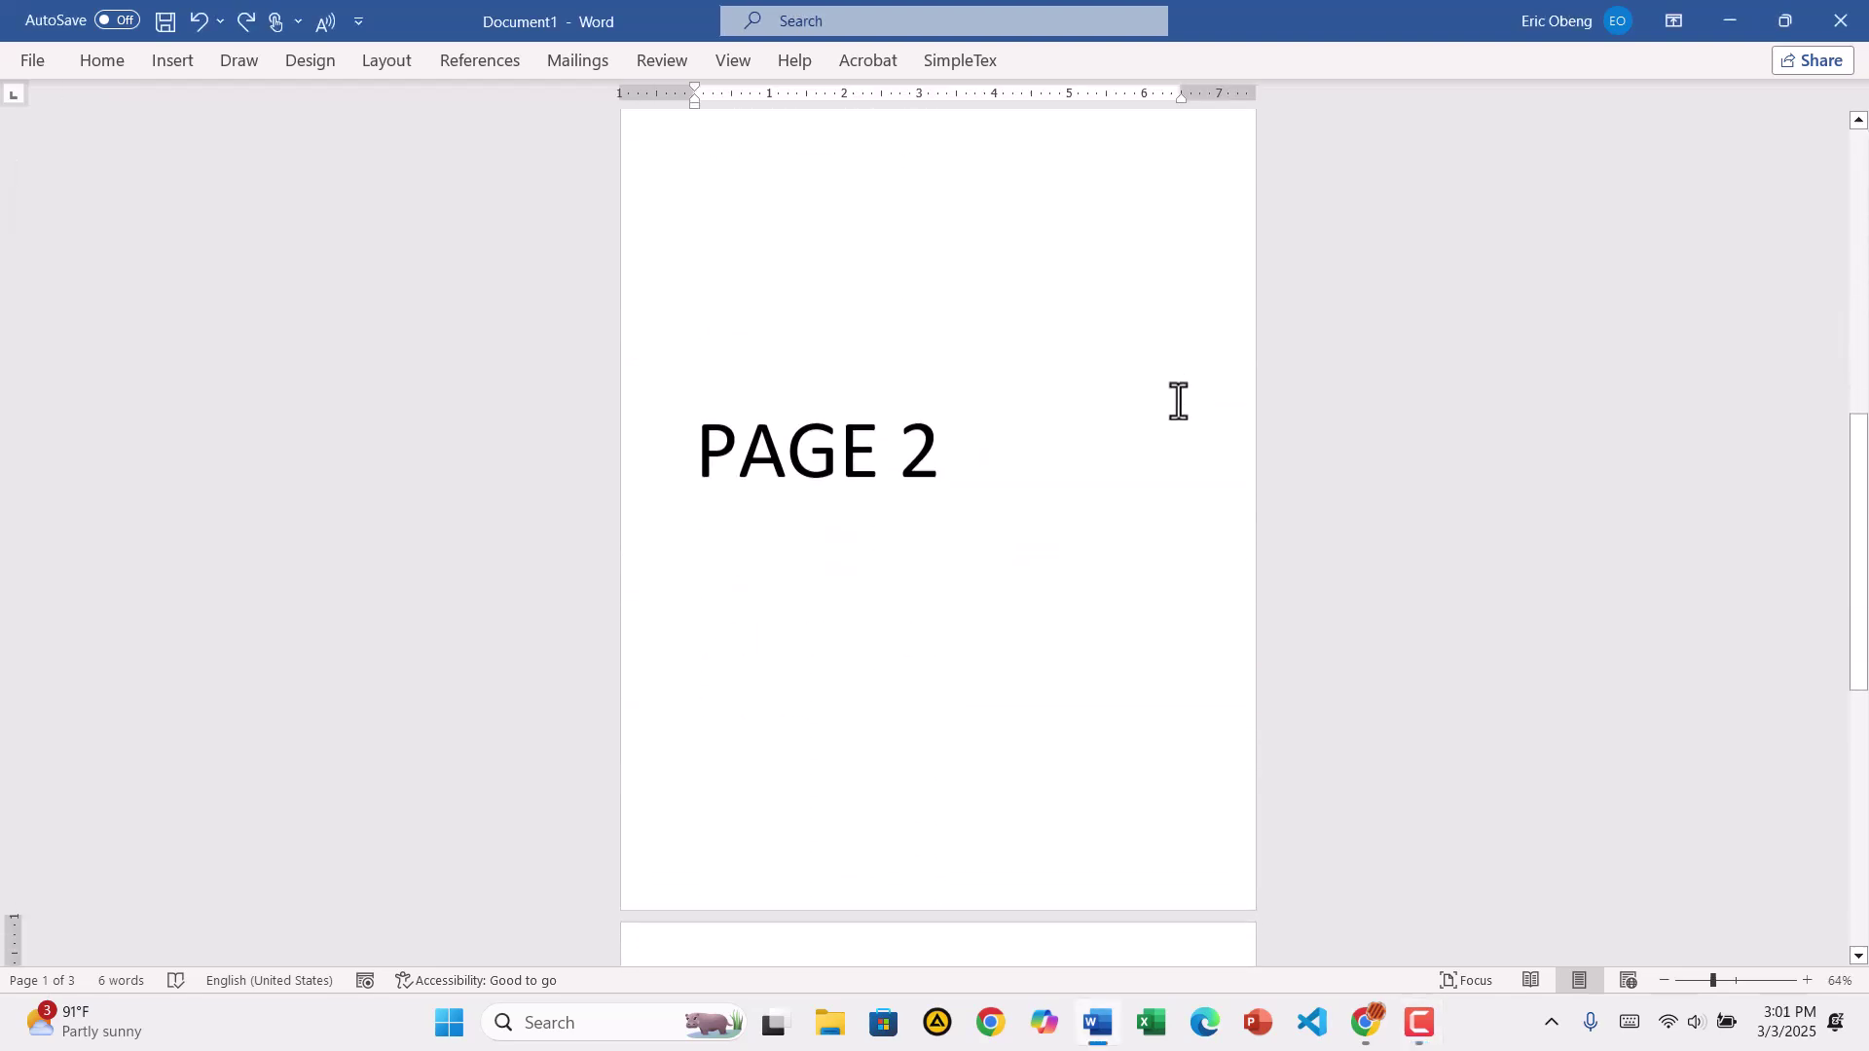
{"action": "scroll", "coordinate": [1178, 401], "scroll_direction": "down", "scroll_amount": 5}
{"action": "scroll", "coordinate": [1178, 402], "scroll_direction": "down", "scroll_amount": 3}
{"action": "scroll", "coordinate": [1179, 402], "scroll_direction": "up", "scroll_amount": 2}
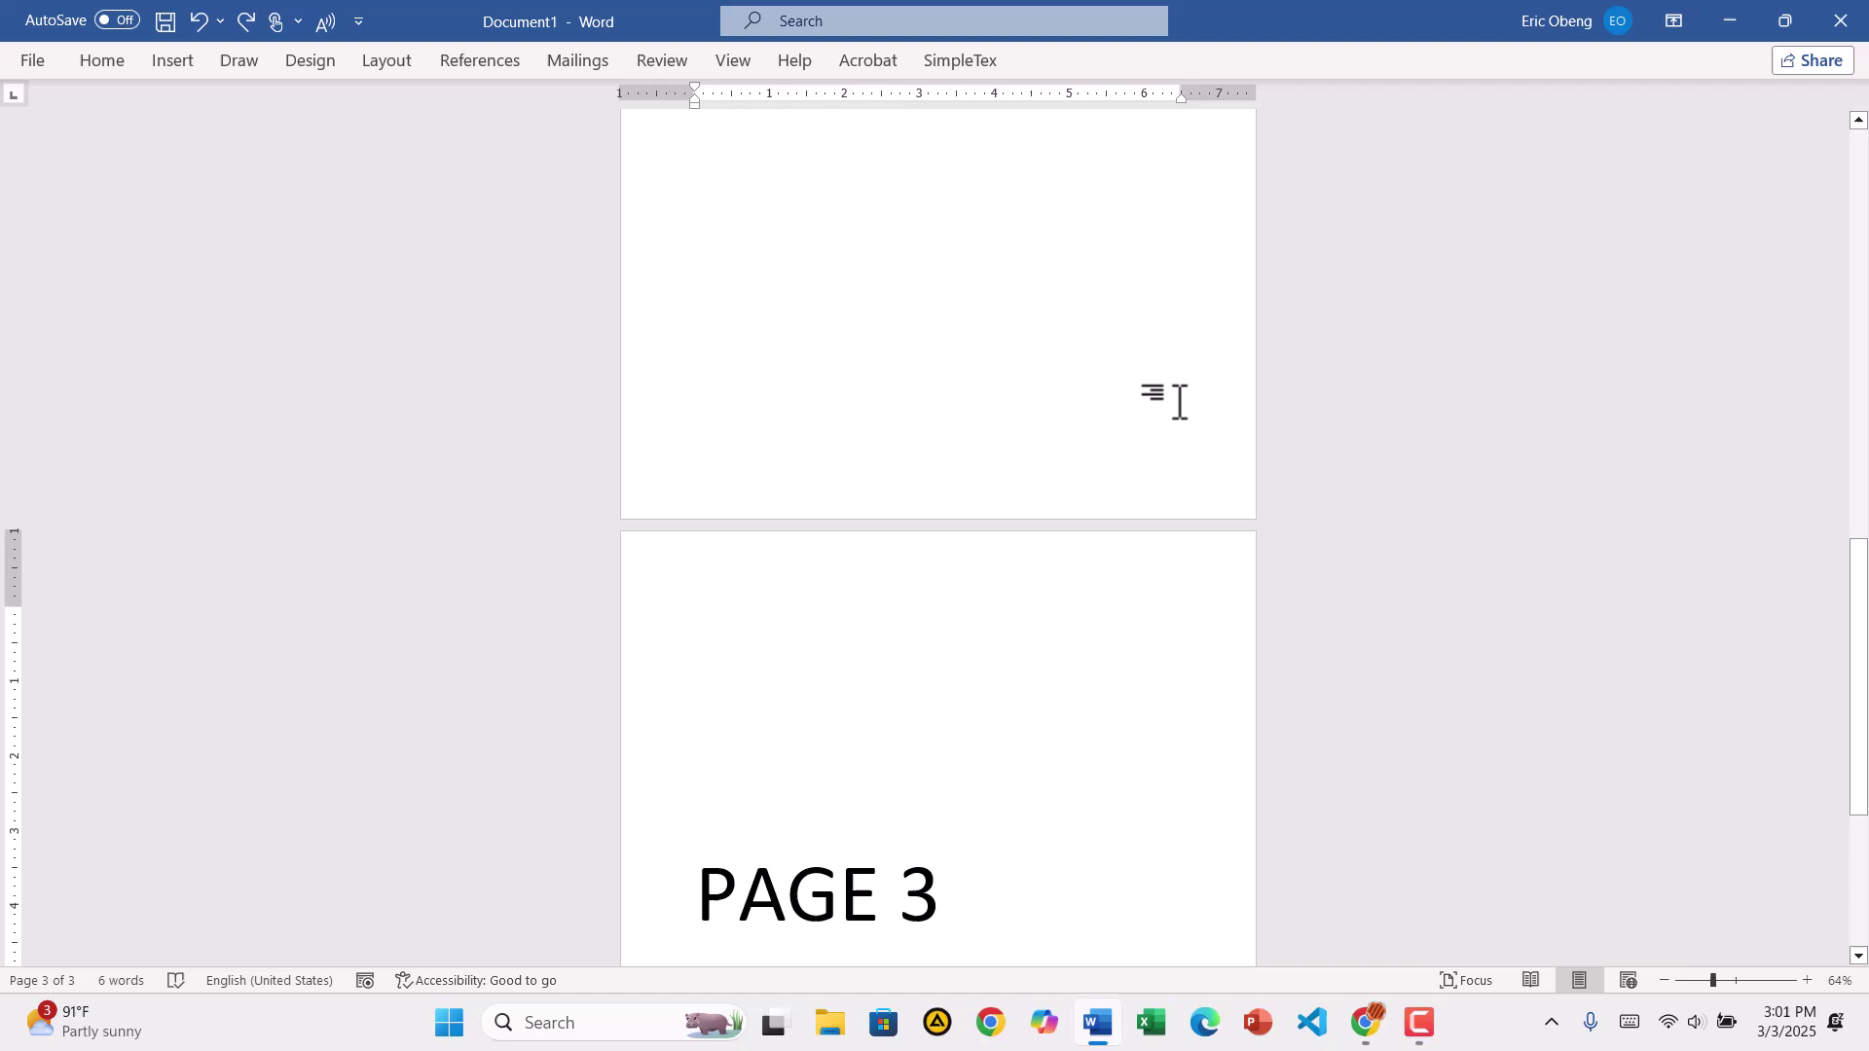
Display pages 1, 2 and 3 side by side in one row using the Multiple Pages view
{"action": "left_click", "coordinate": [733, 61]}
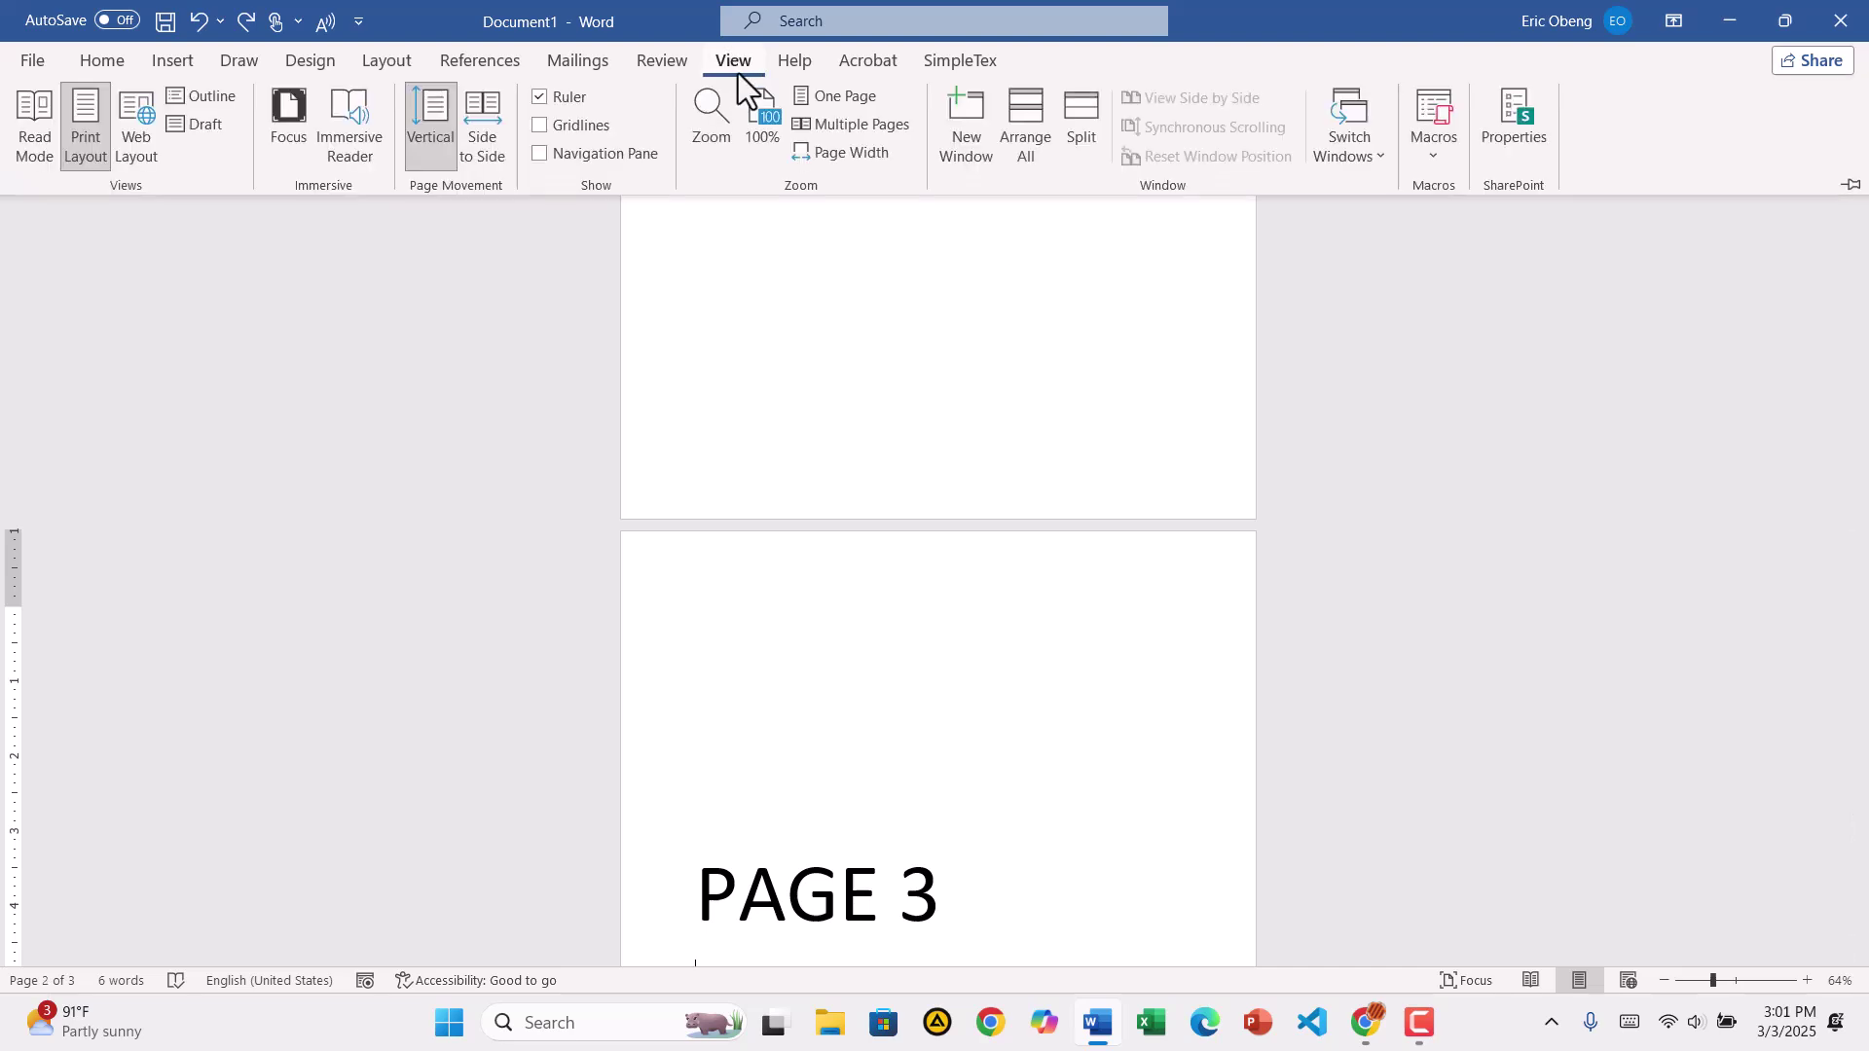
{"action": "left_click", "coordinate": [855, 125]}
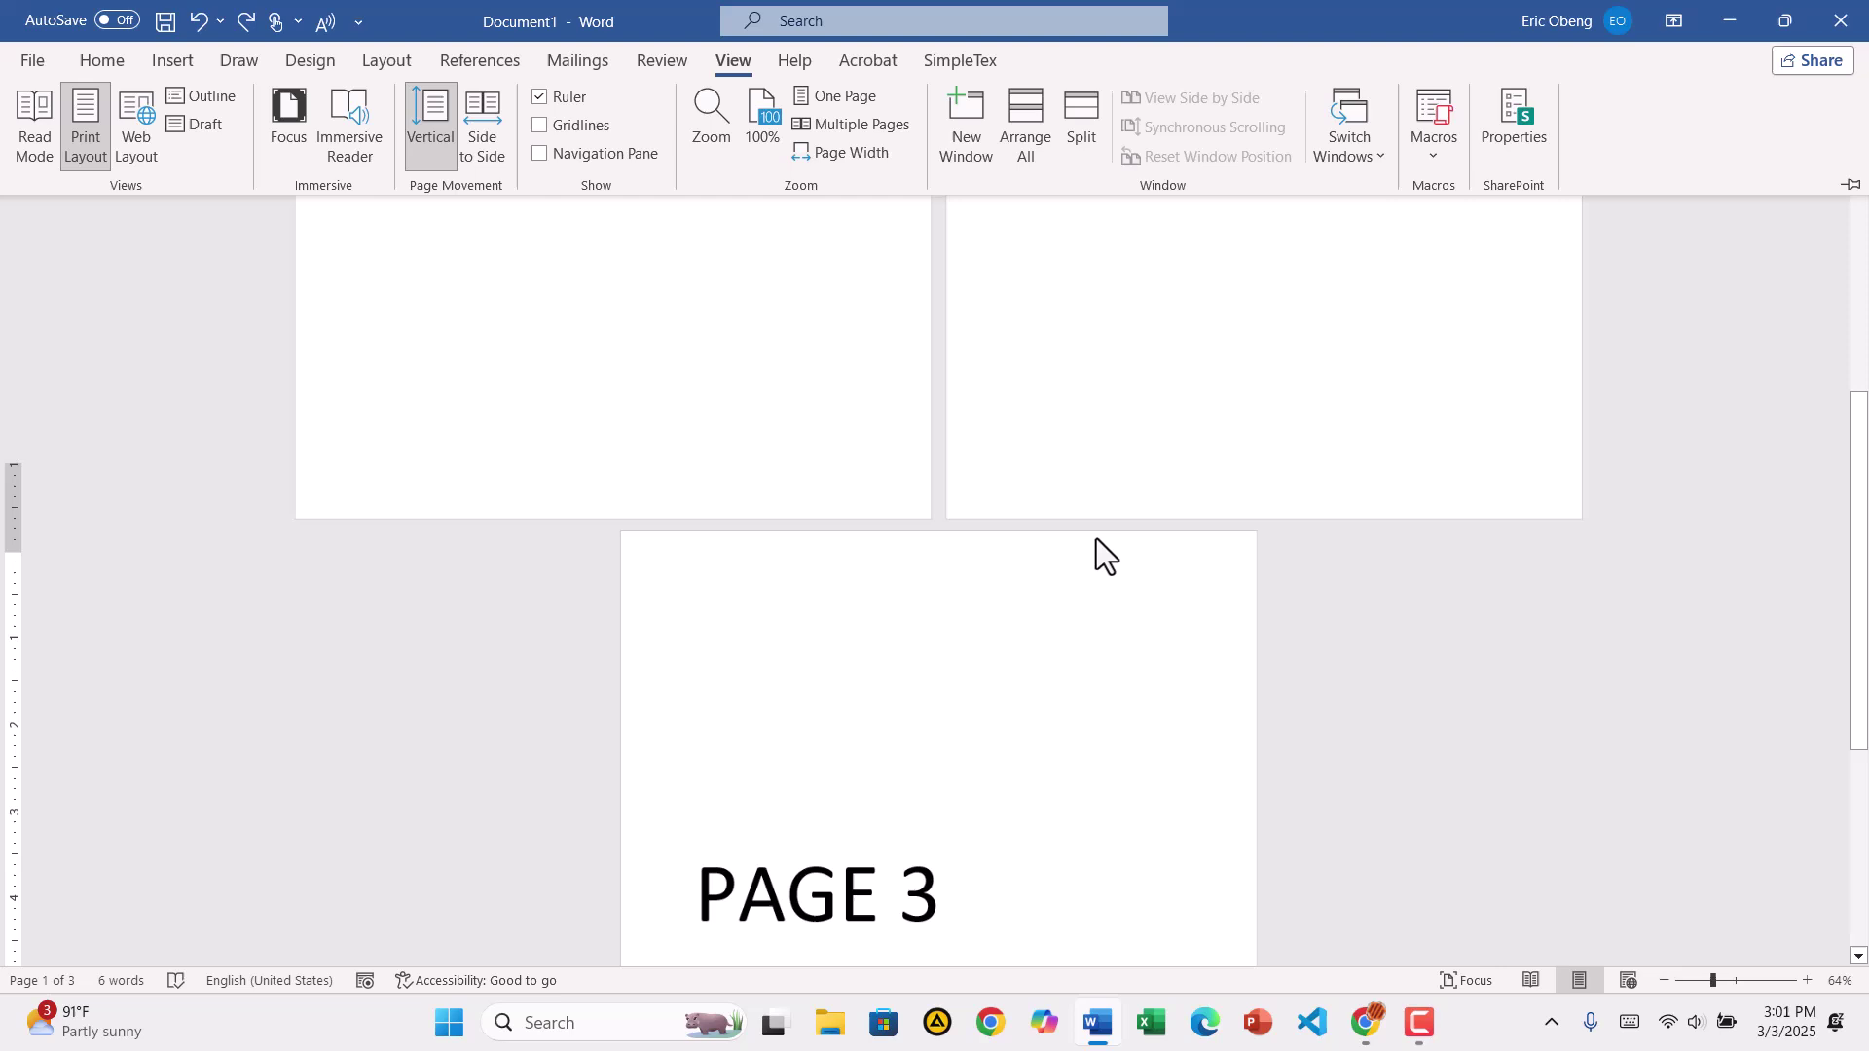
{"action": "left_click", "coordinate": [1706, 982]}
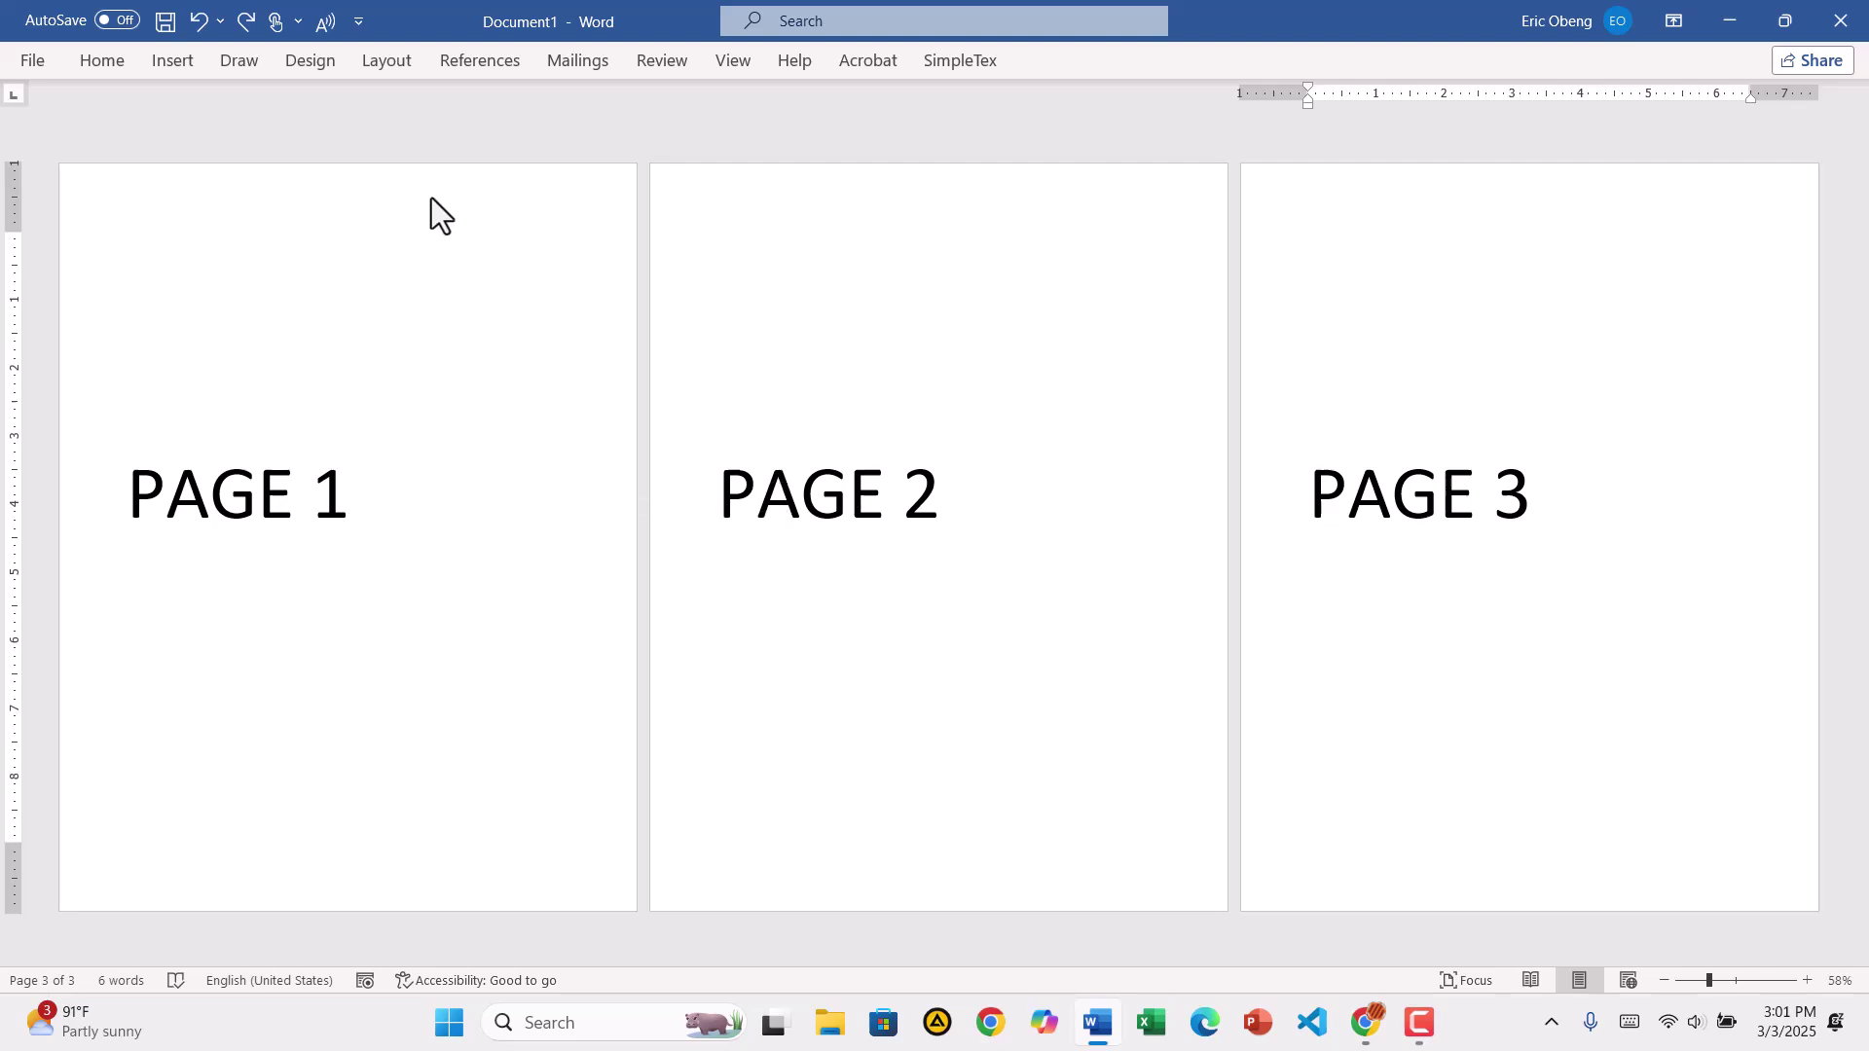
Paste 'My Header' into page 1's header with Keep Source Formatting, then return to the body
{"action": "double_click", "coordinate": [246, 209]}
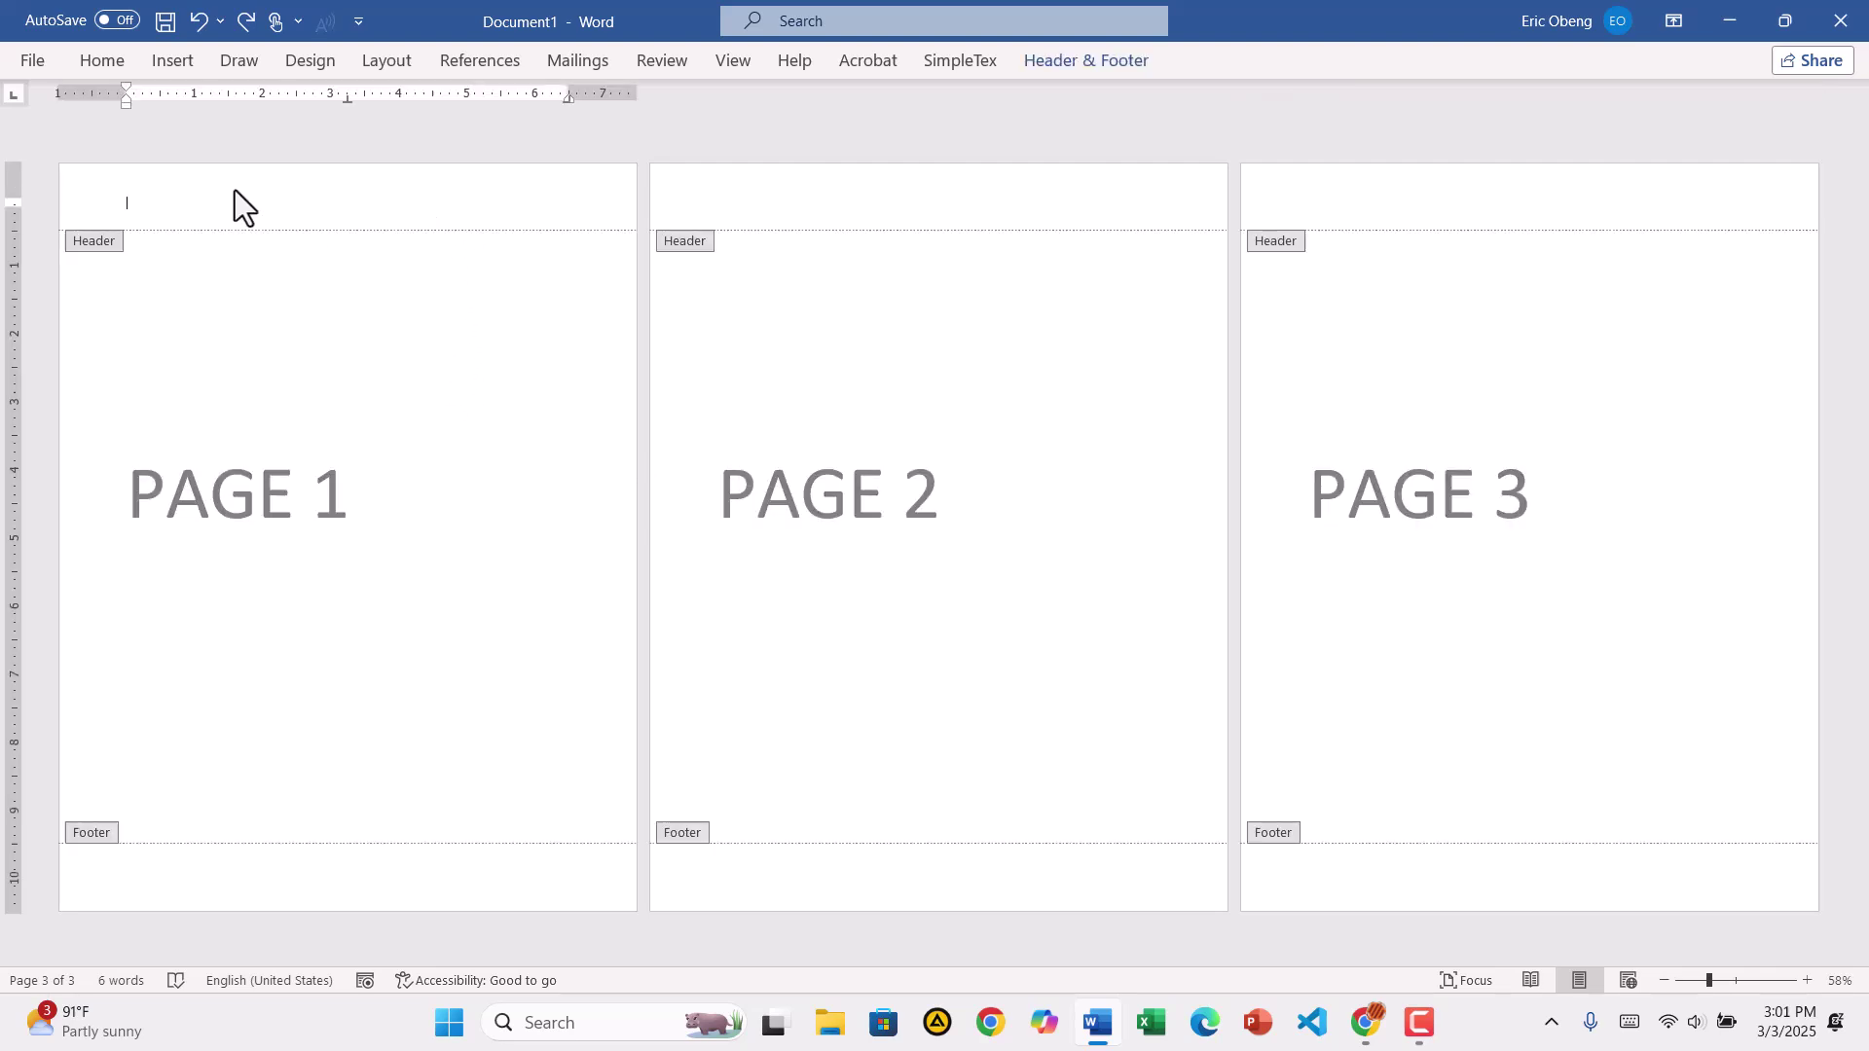
{"action": "right_click", "coordinate": [241, 202]}
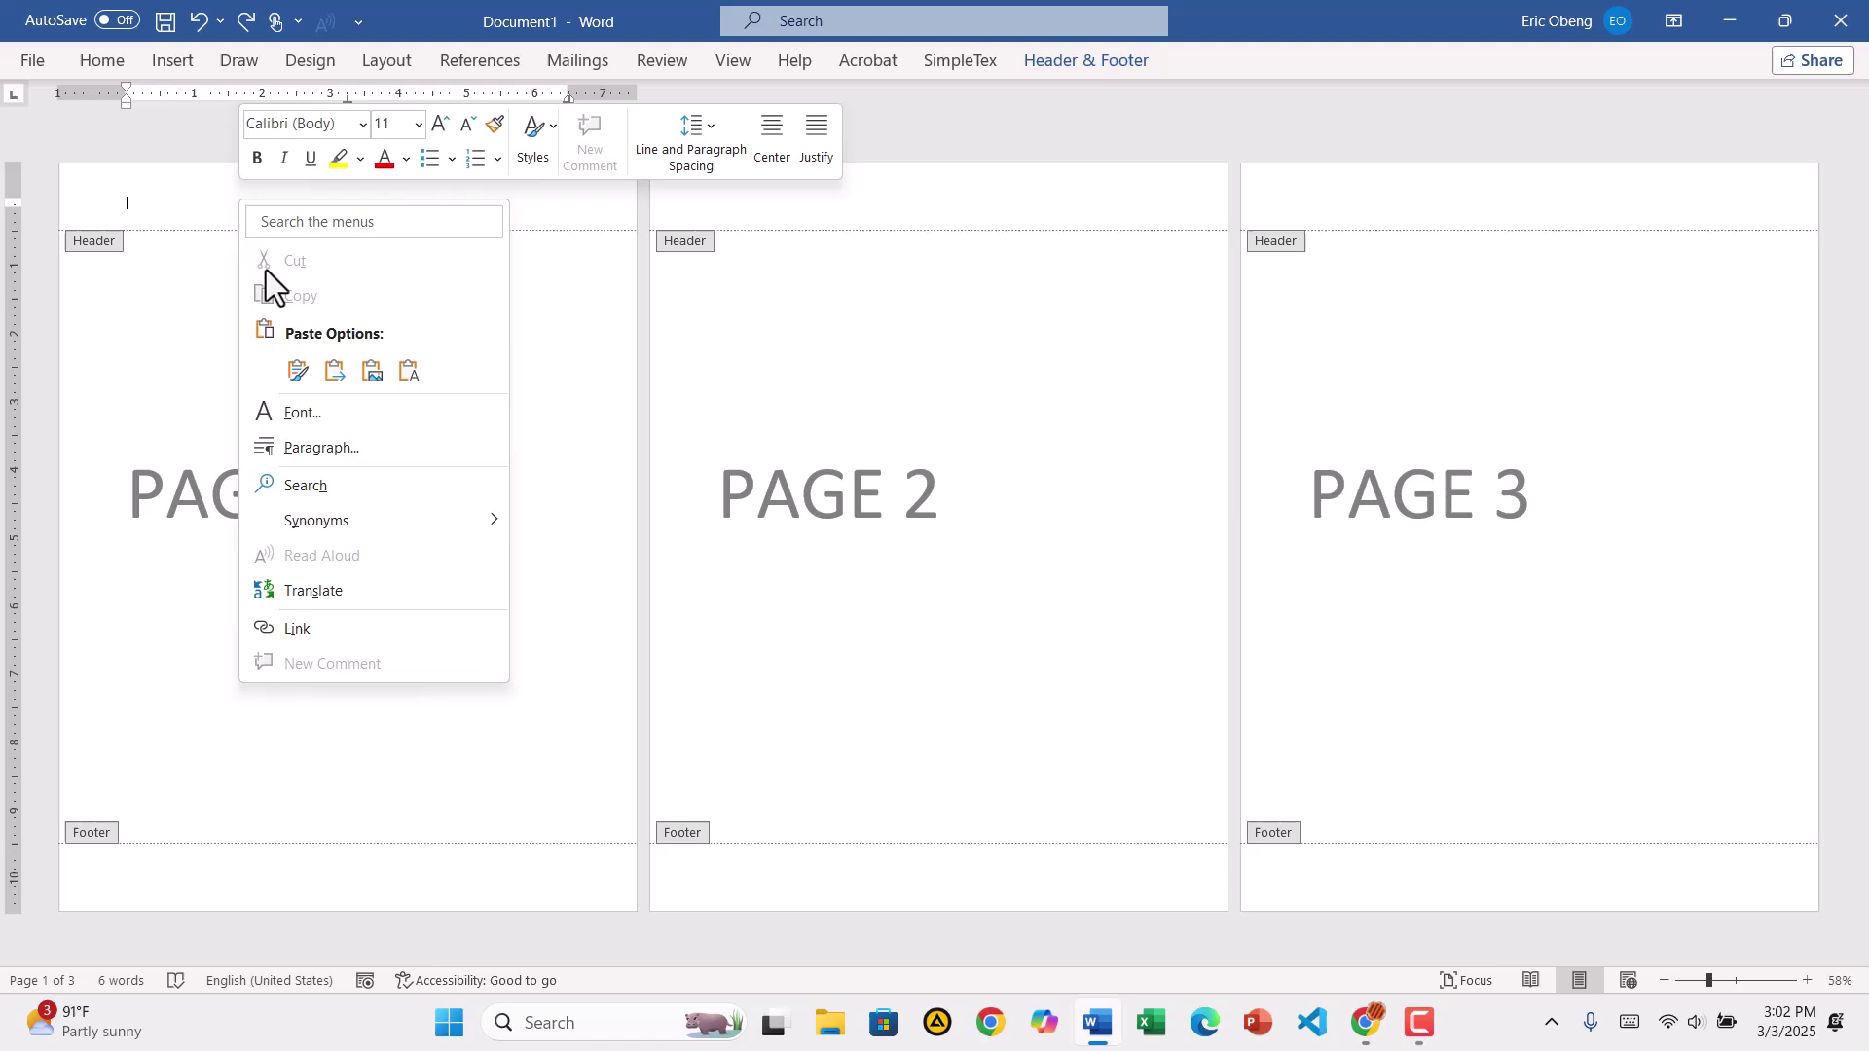
{"action": "left_click", "coordinate": [300, 372]}
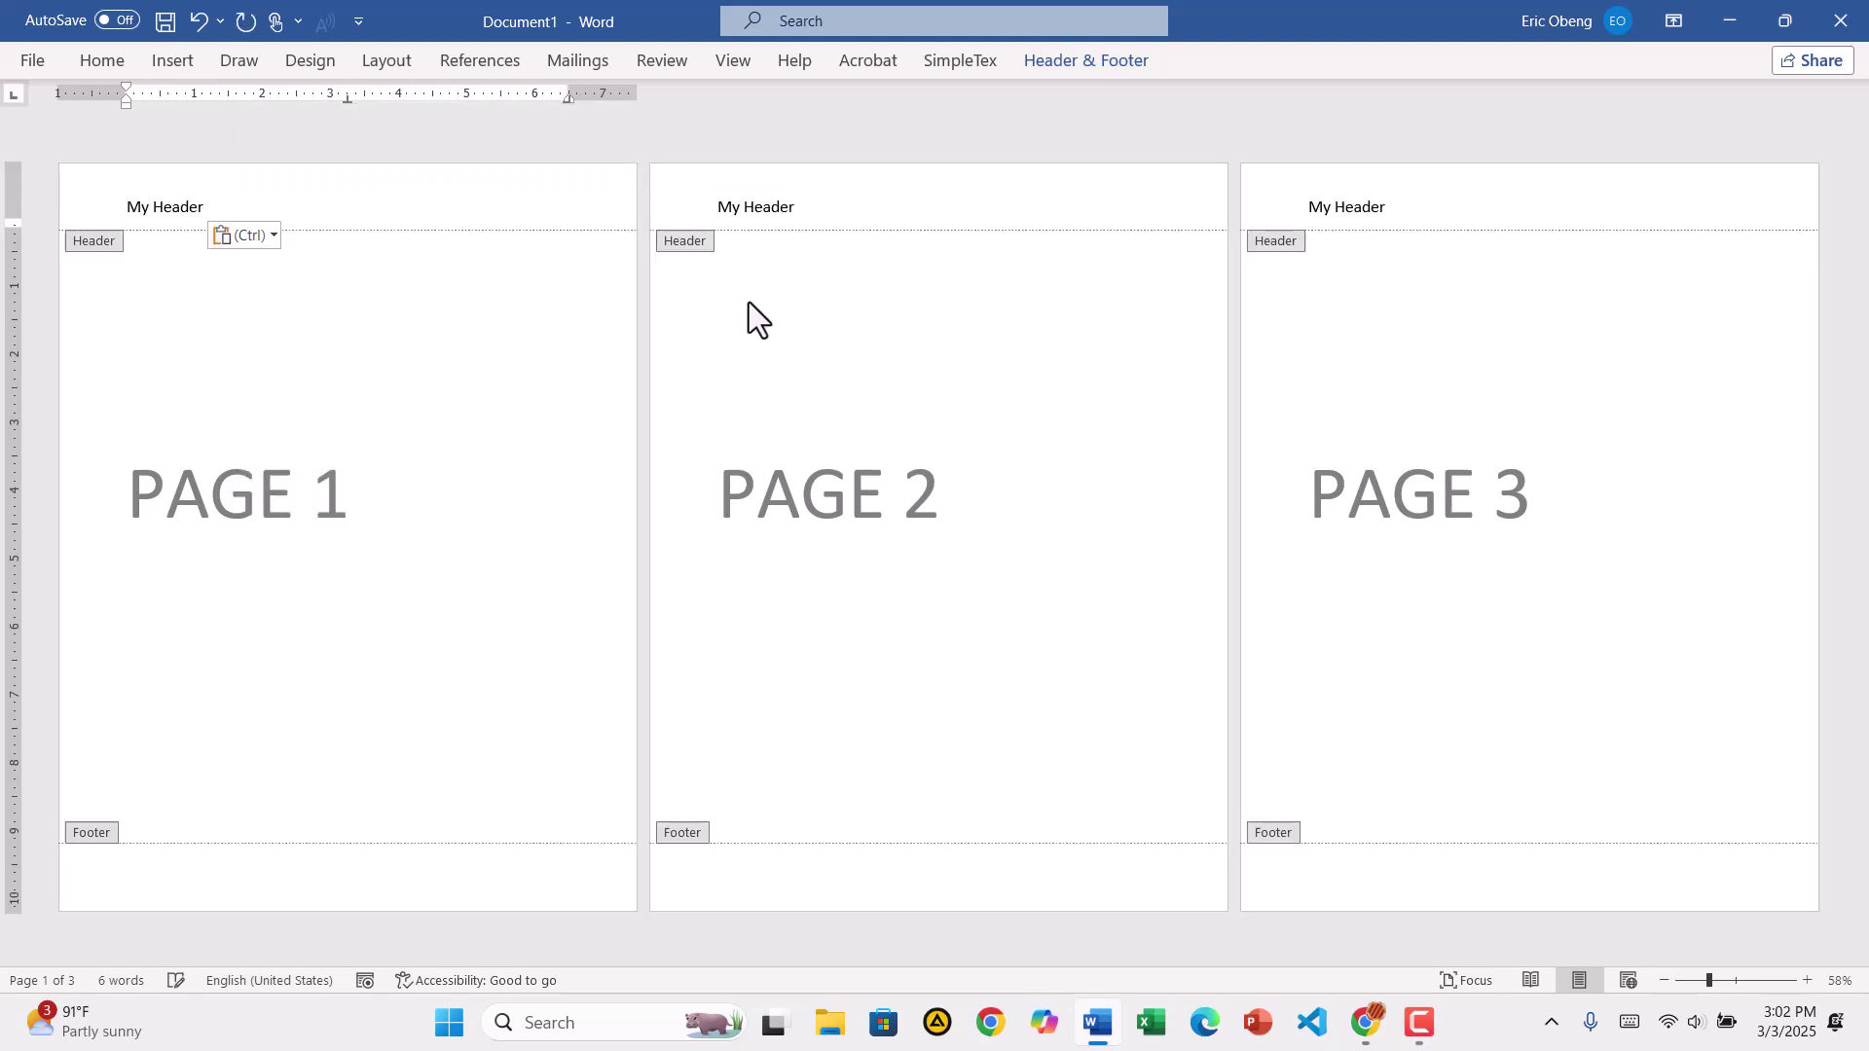
{"action": "double_click", "coordinate": [946, 339]}
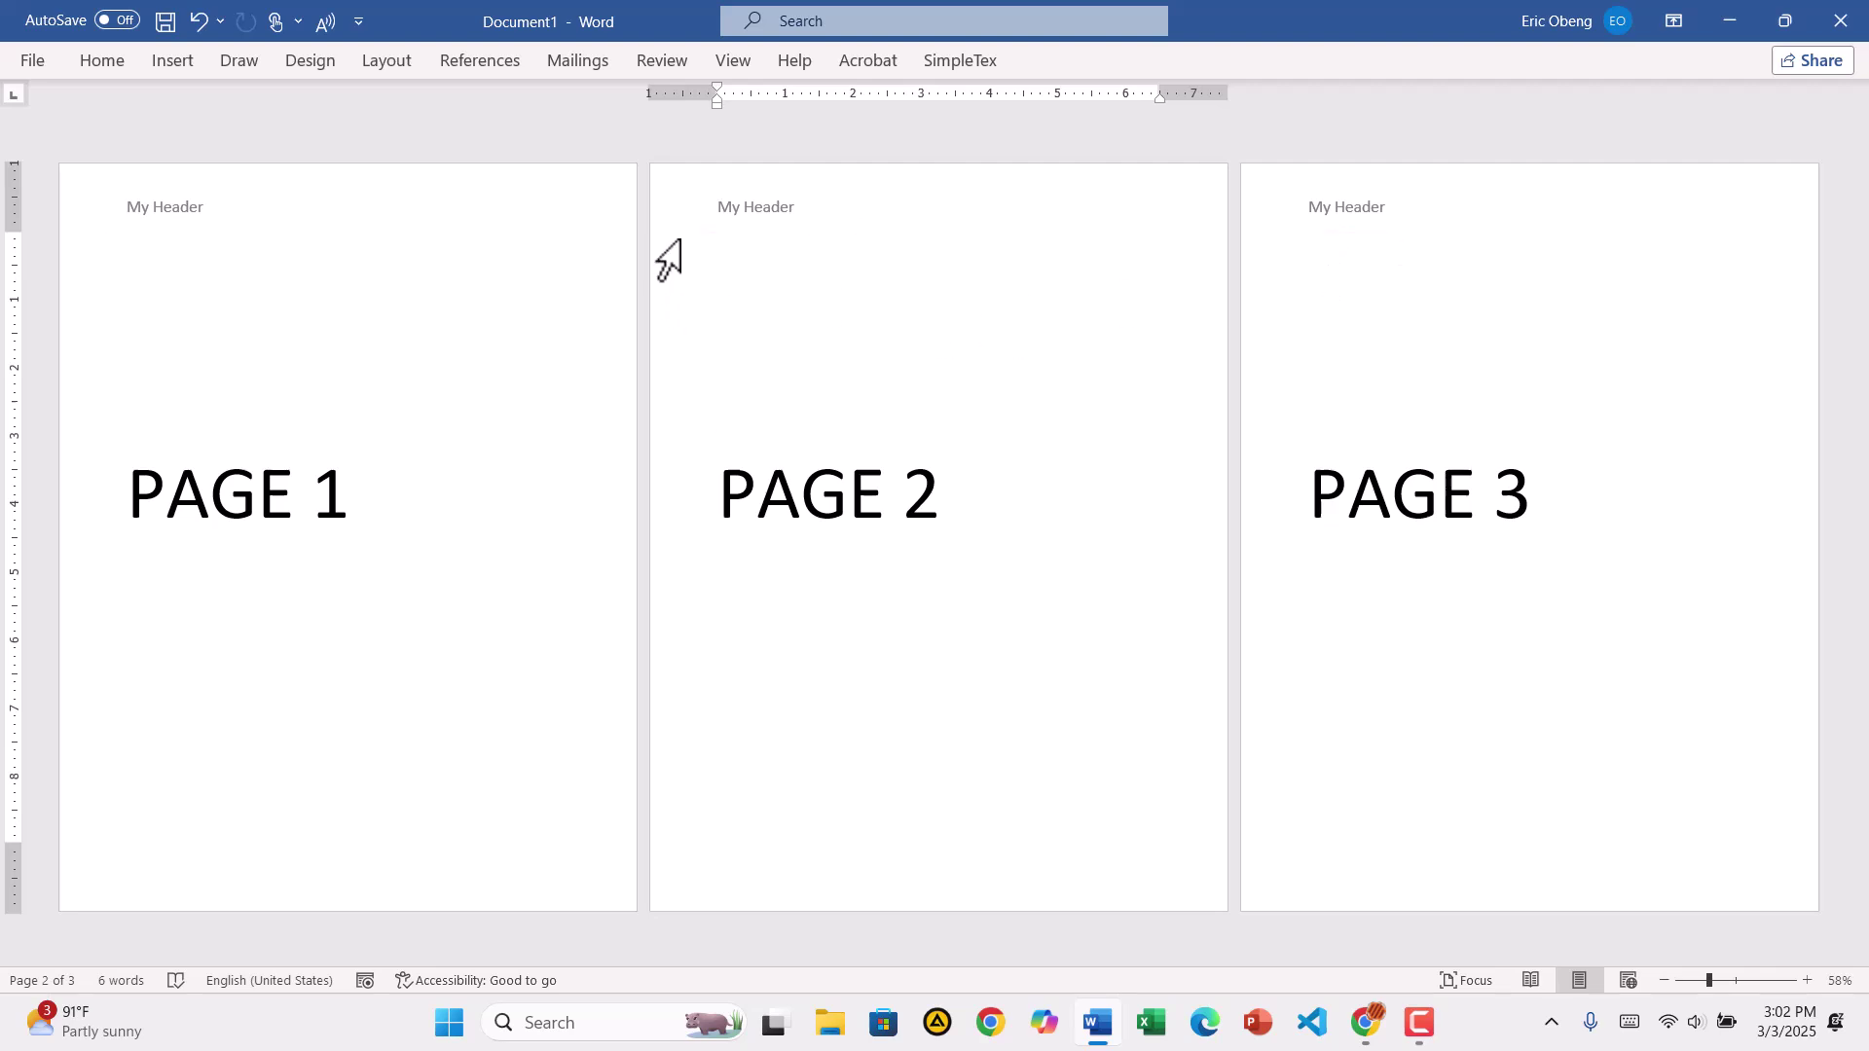
Turn on Different First Page in the header options, leaving page 1's header blank
{"action": "double_click", "coordinate": [421, 189]}
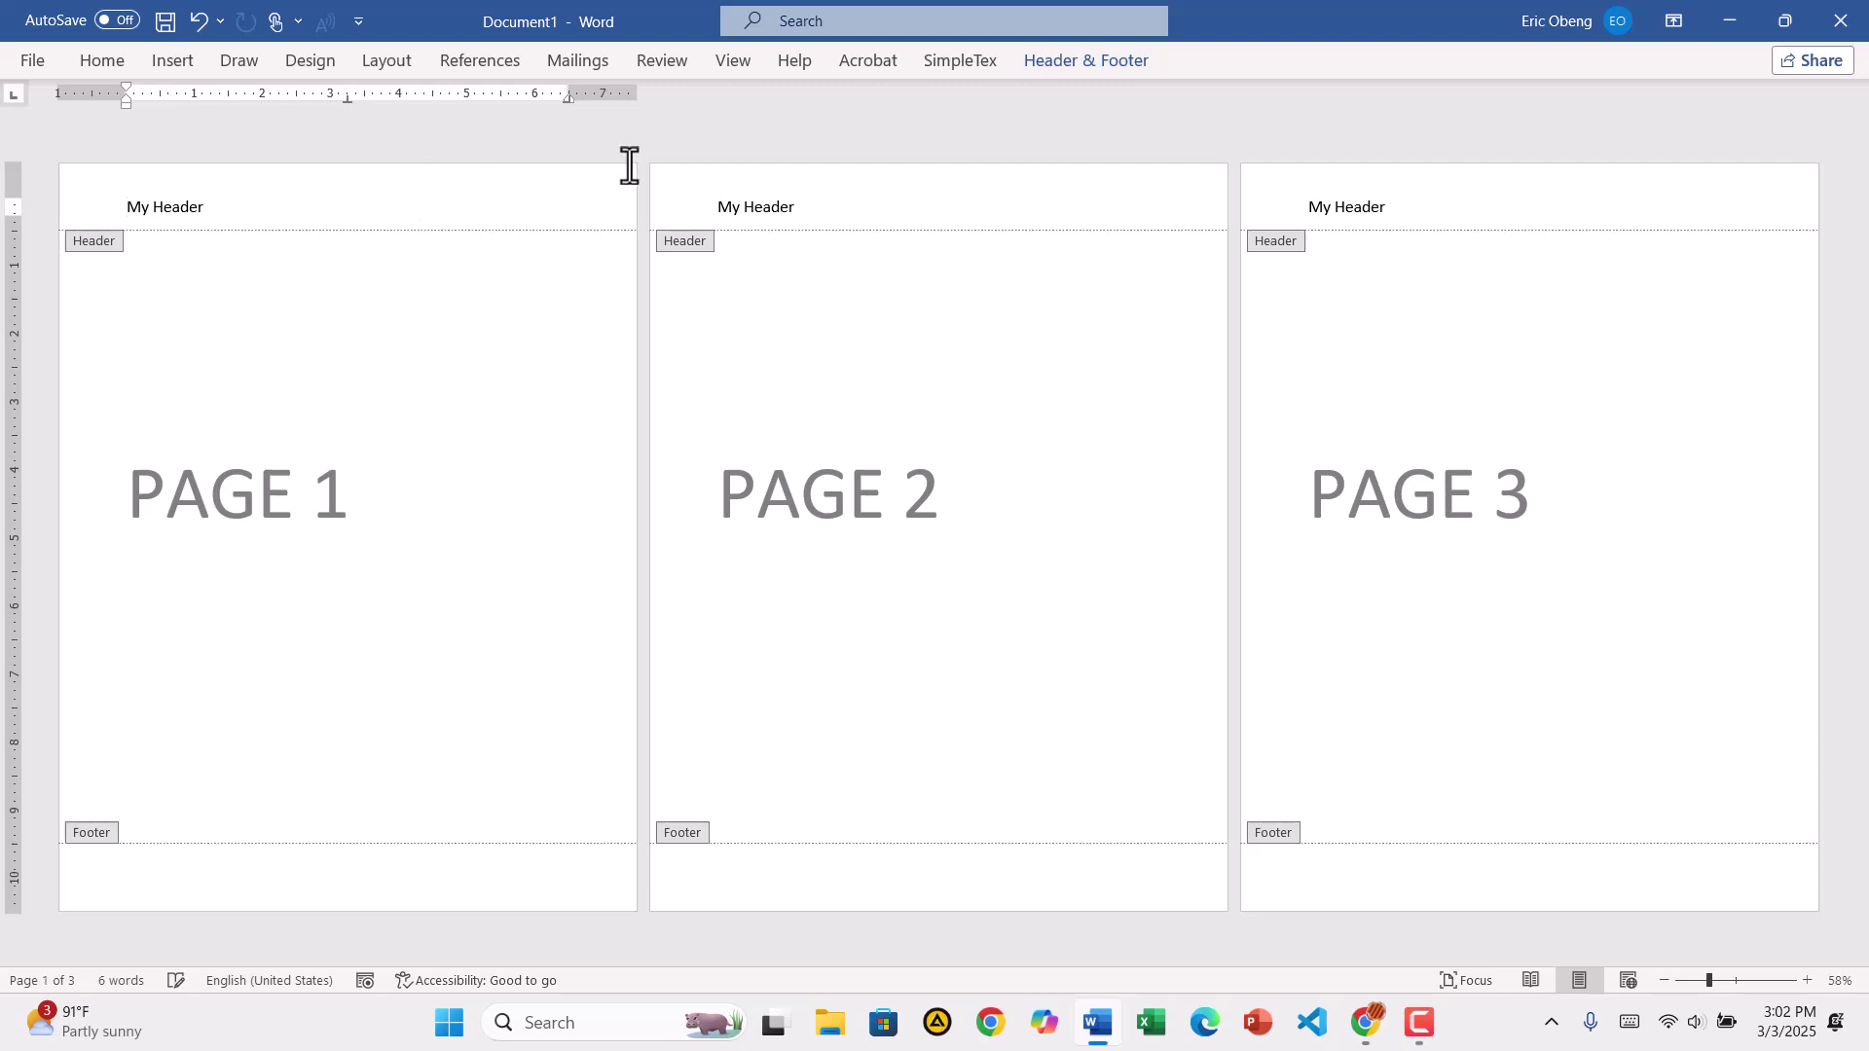
{"action": "left_click", "coordinate": [1096, 61]}
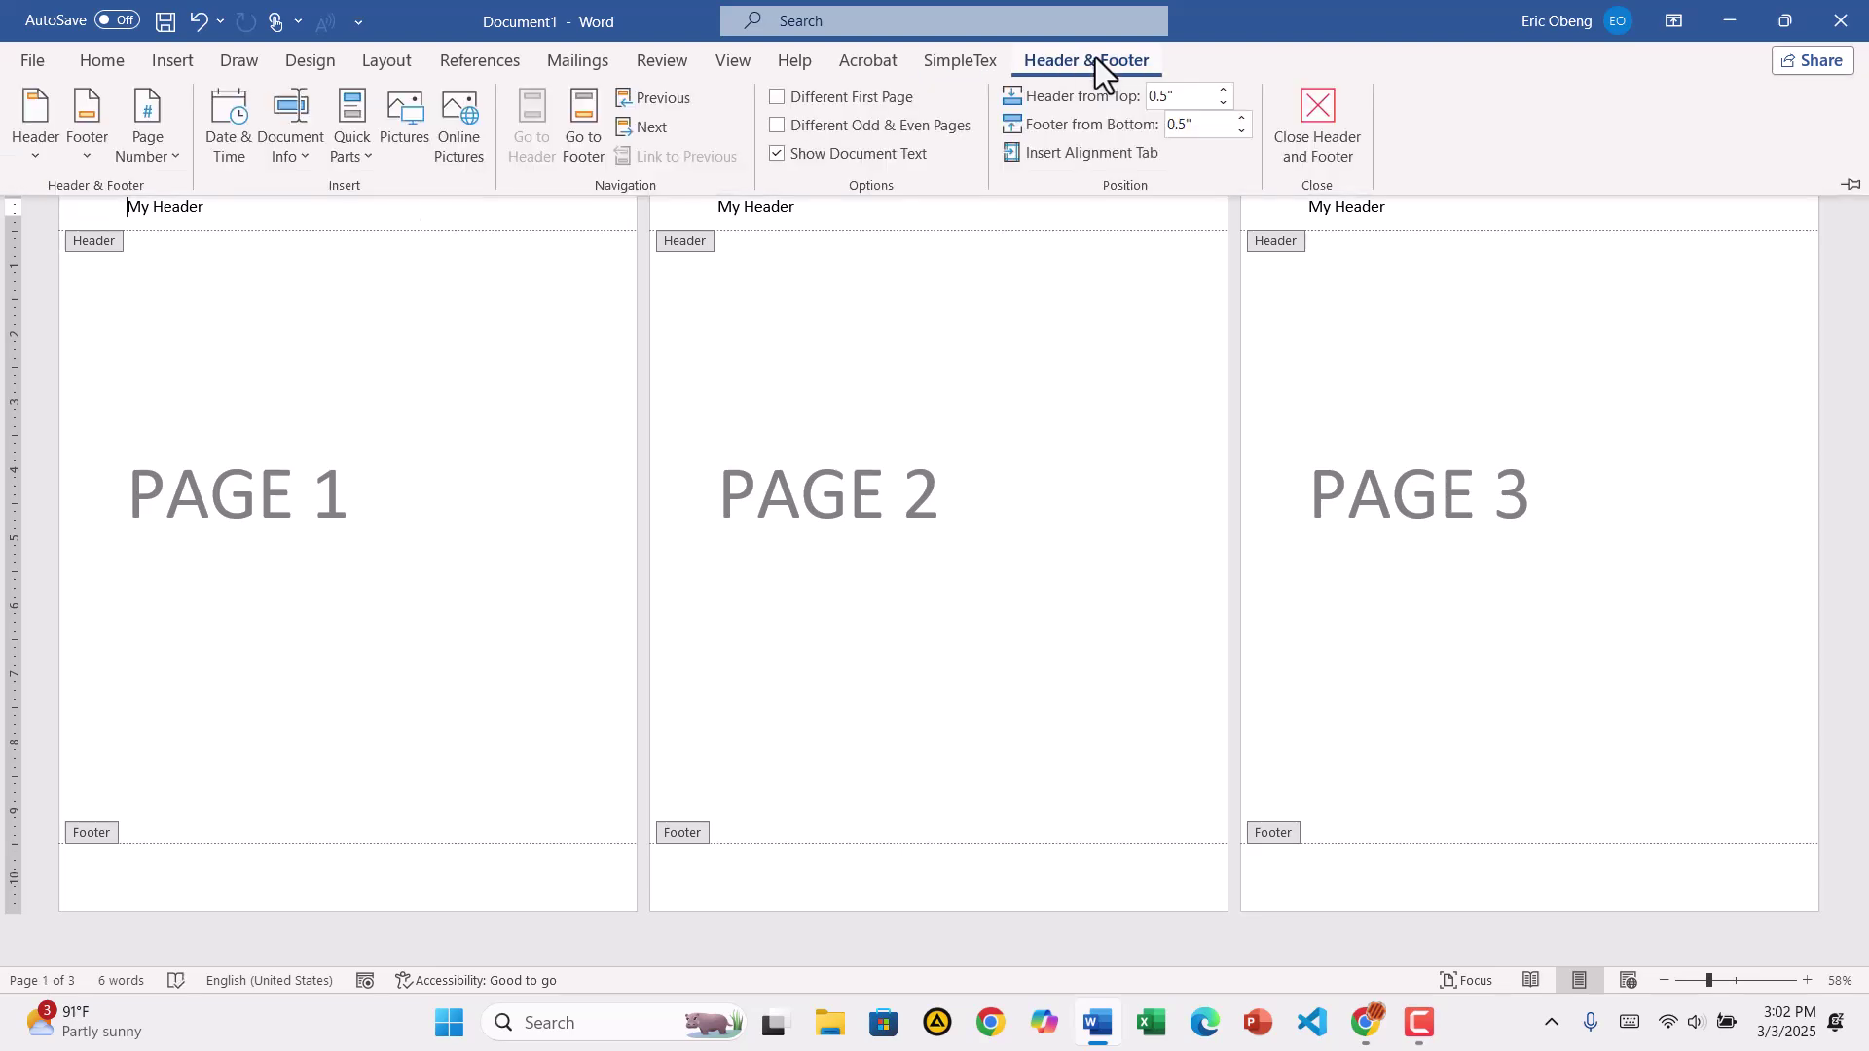
{"action": "left_click", "coordinate": [776, 99]}
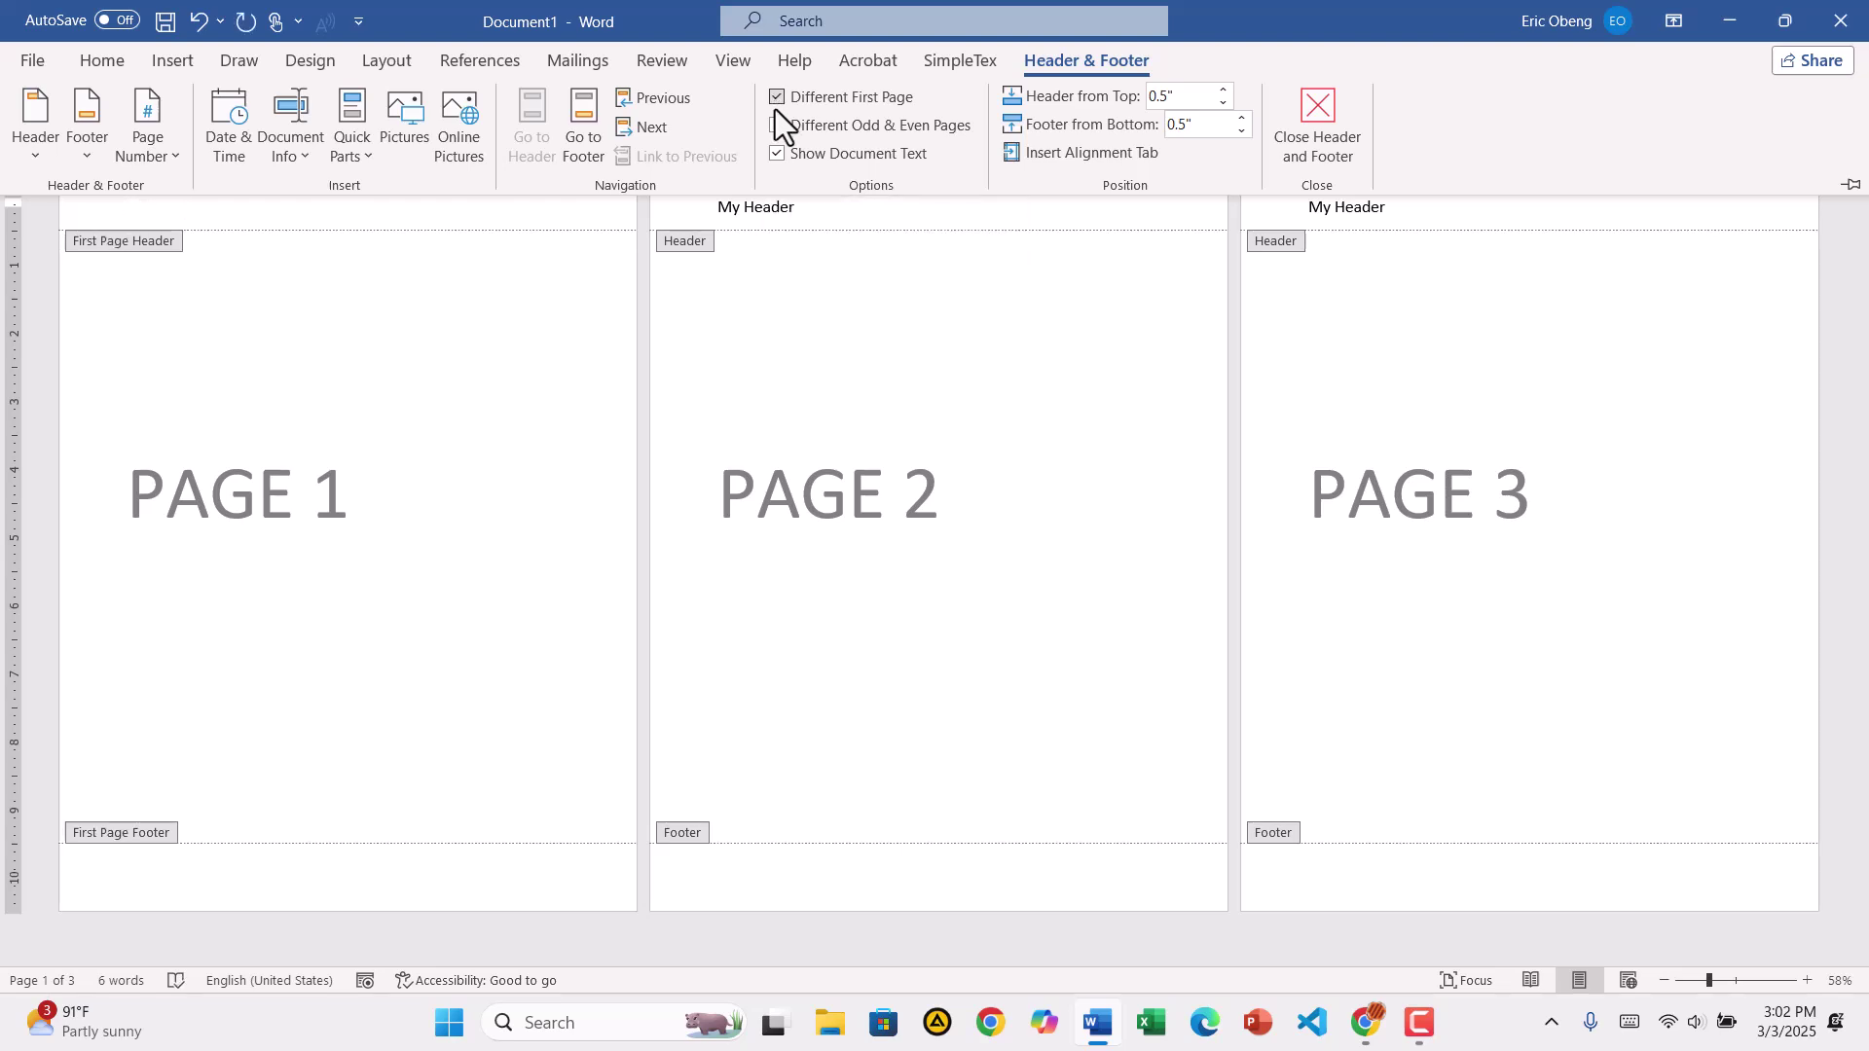
{"action": "double_click", "coordinate": [782, 317]}
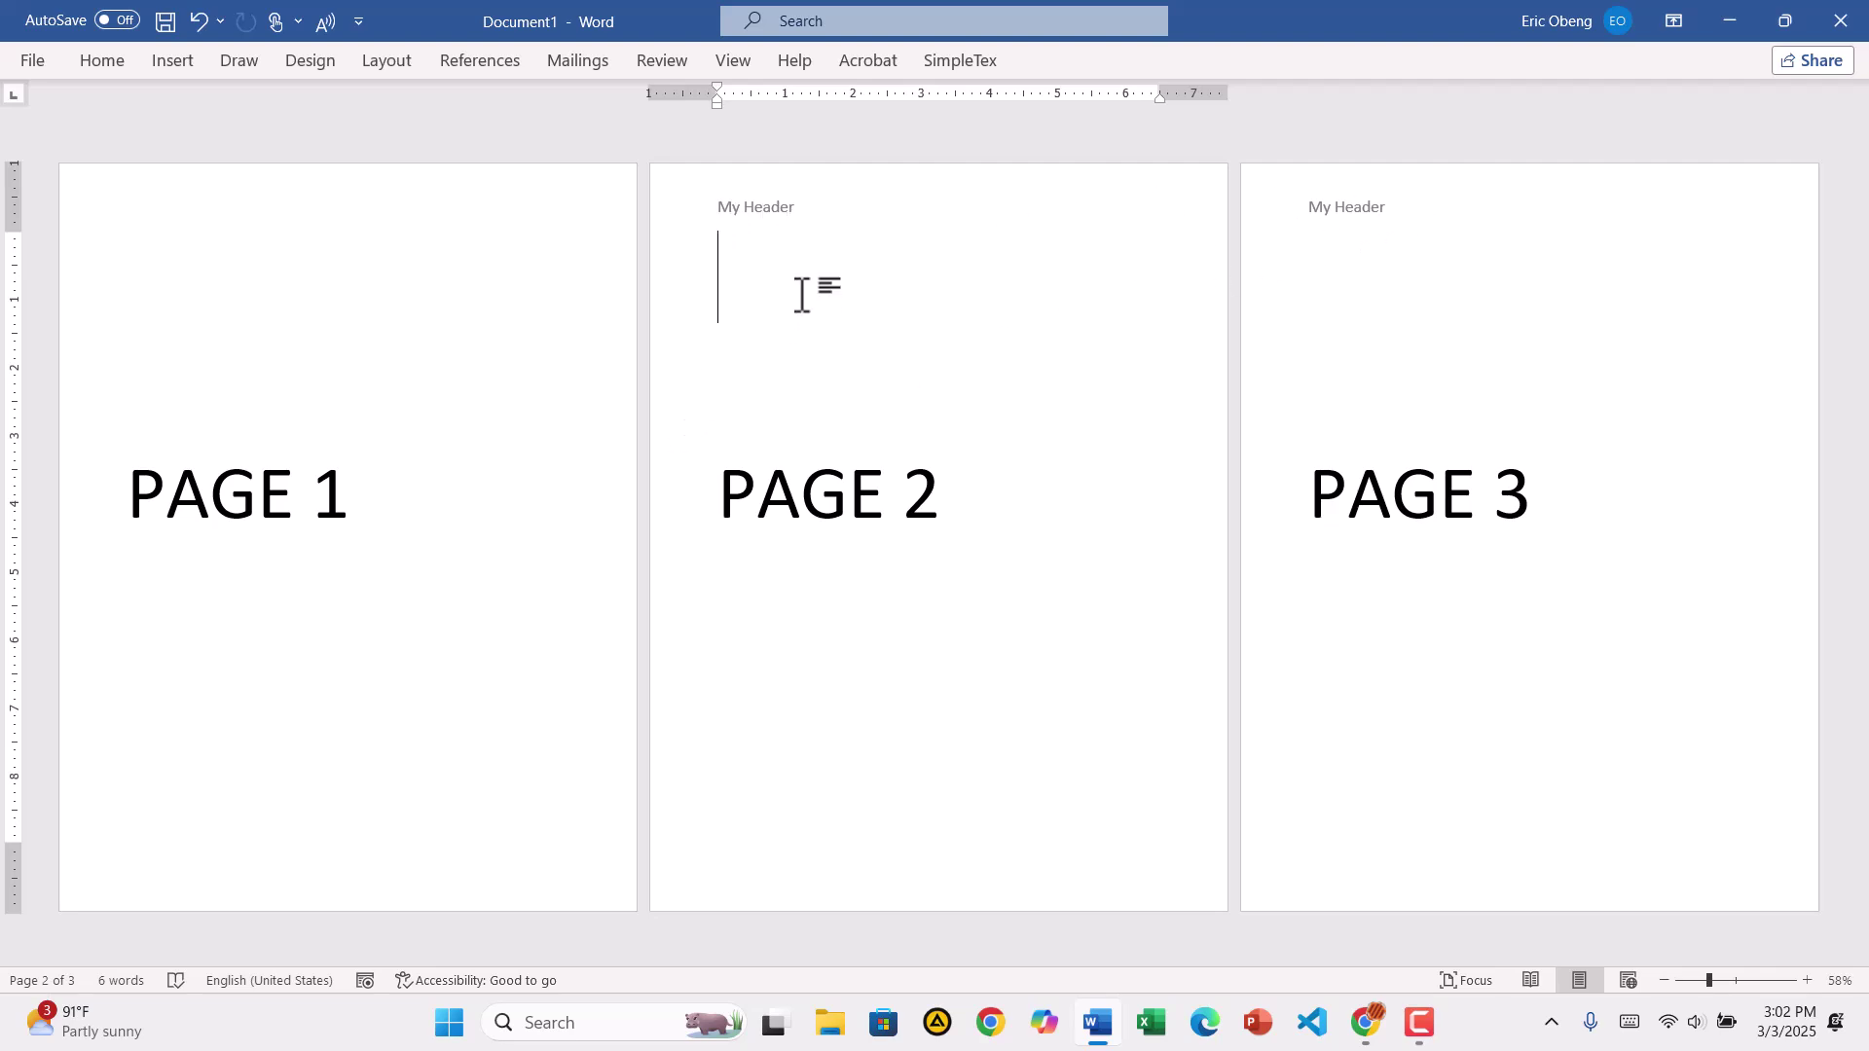
Cut the 'My Header' text out of the page 2 header
{"action": "double_click", "coordinate": [802, 204]}
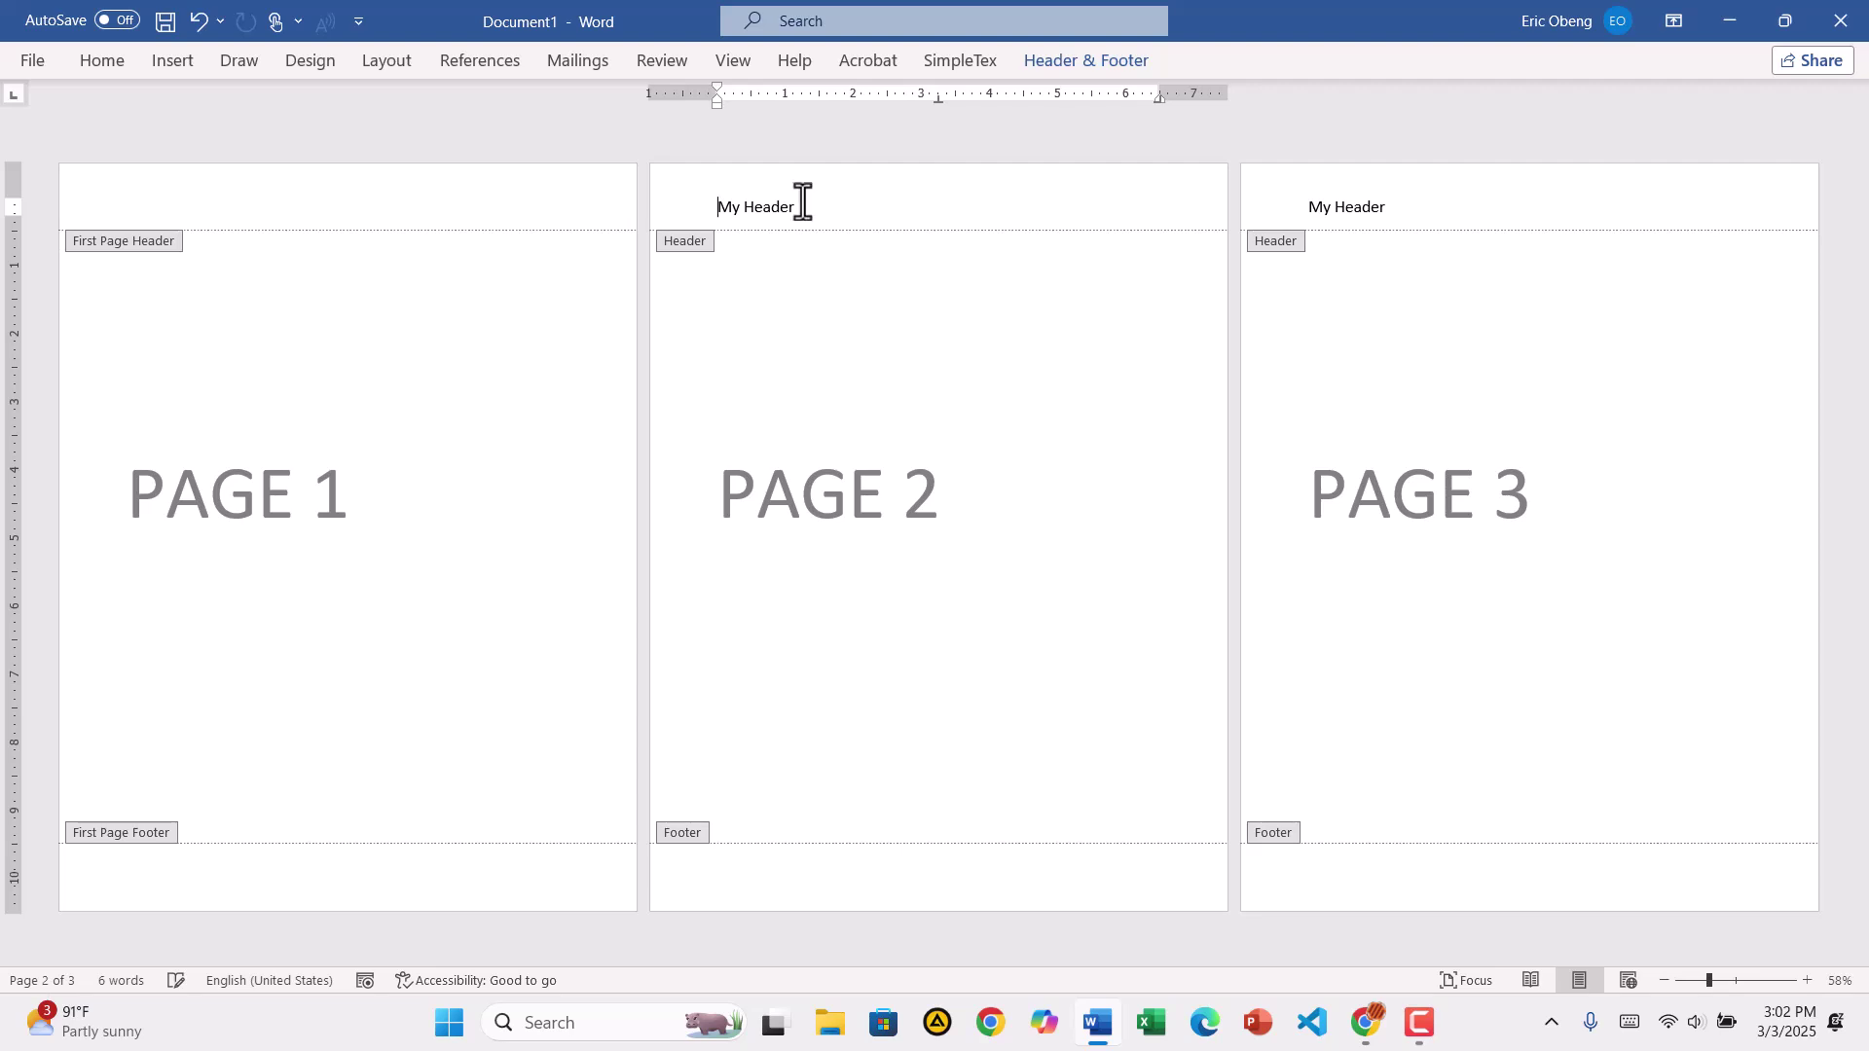
{"action": "left_click_drag", "start_coordinate": [718, 206], "coordinate": [787, 205]}
{"action": "right_click", "coordinate": [759, 206]}
{"action": "left_click", "coordinate": [830, 270]}
Paste 'My Header' into the First Page Header and close header editing
{"action": "left_click", "coordinate": [270, 201]}
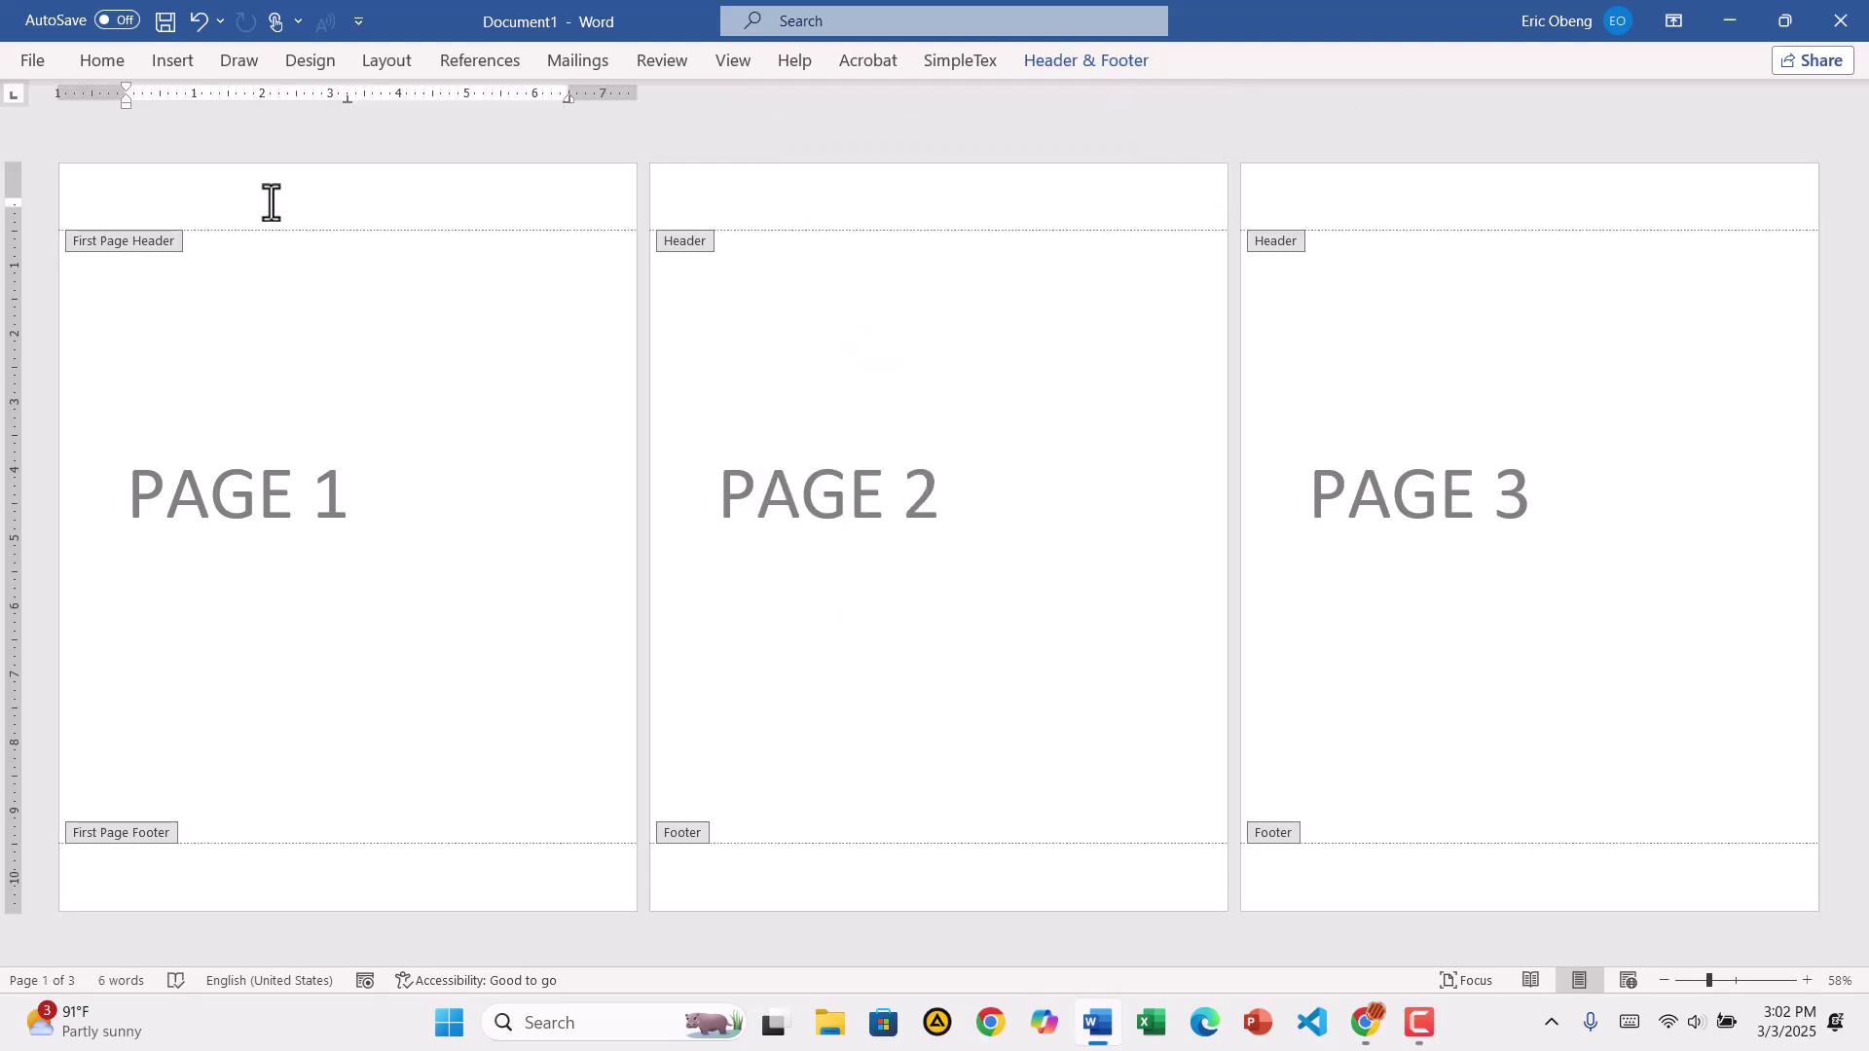
{"action": "right_click", "coordinate": [270, 202]}
{"action": "left_click", "coordinate": [338, 380]}
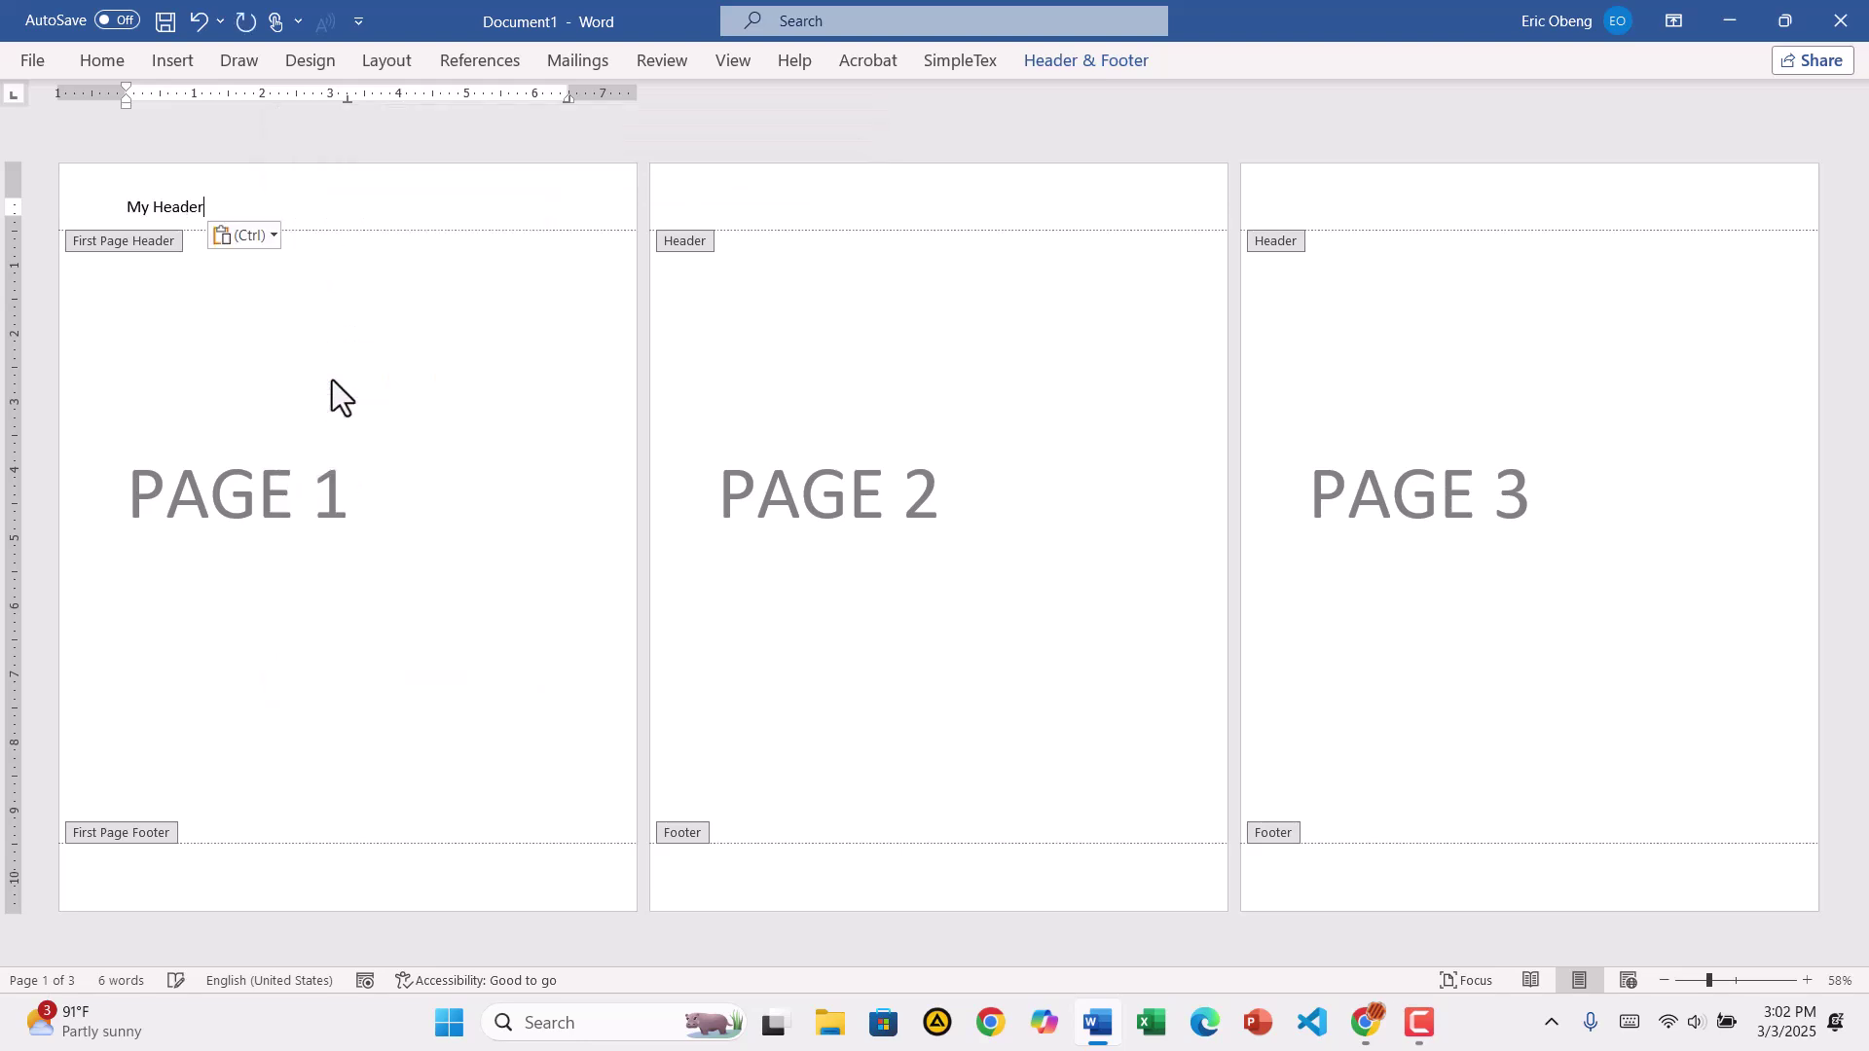
{"action": "double_click", "coordinate": [359, 368]}
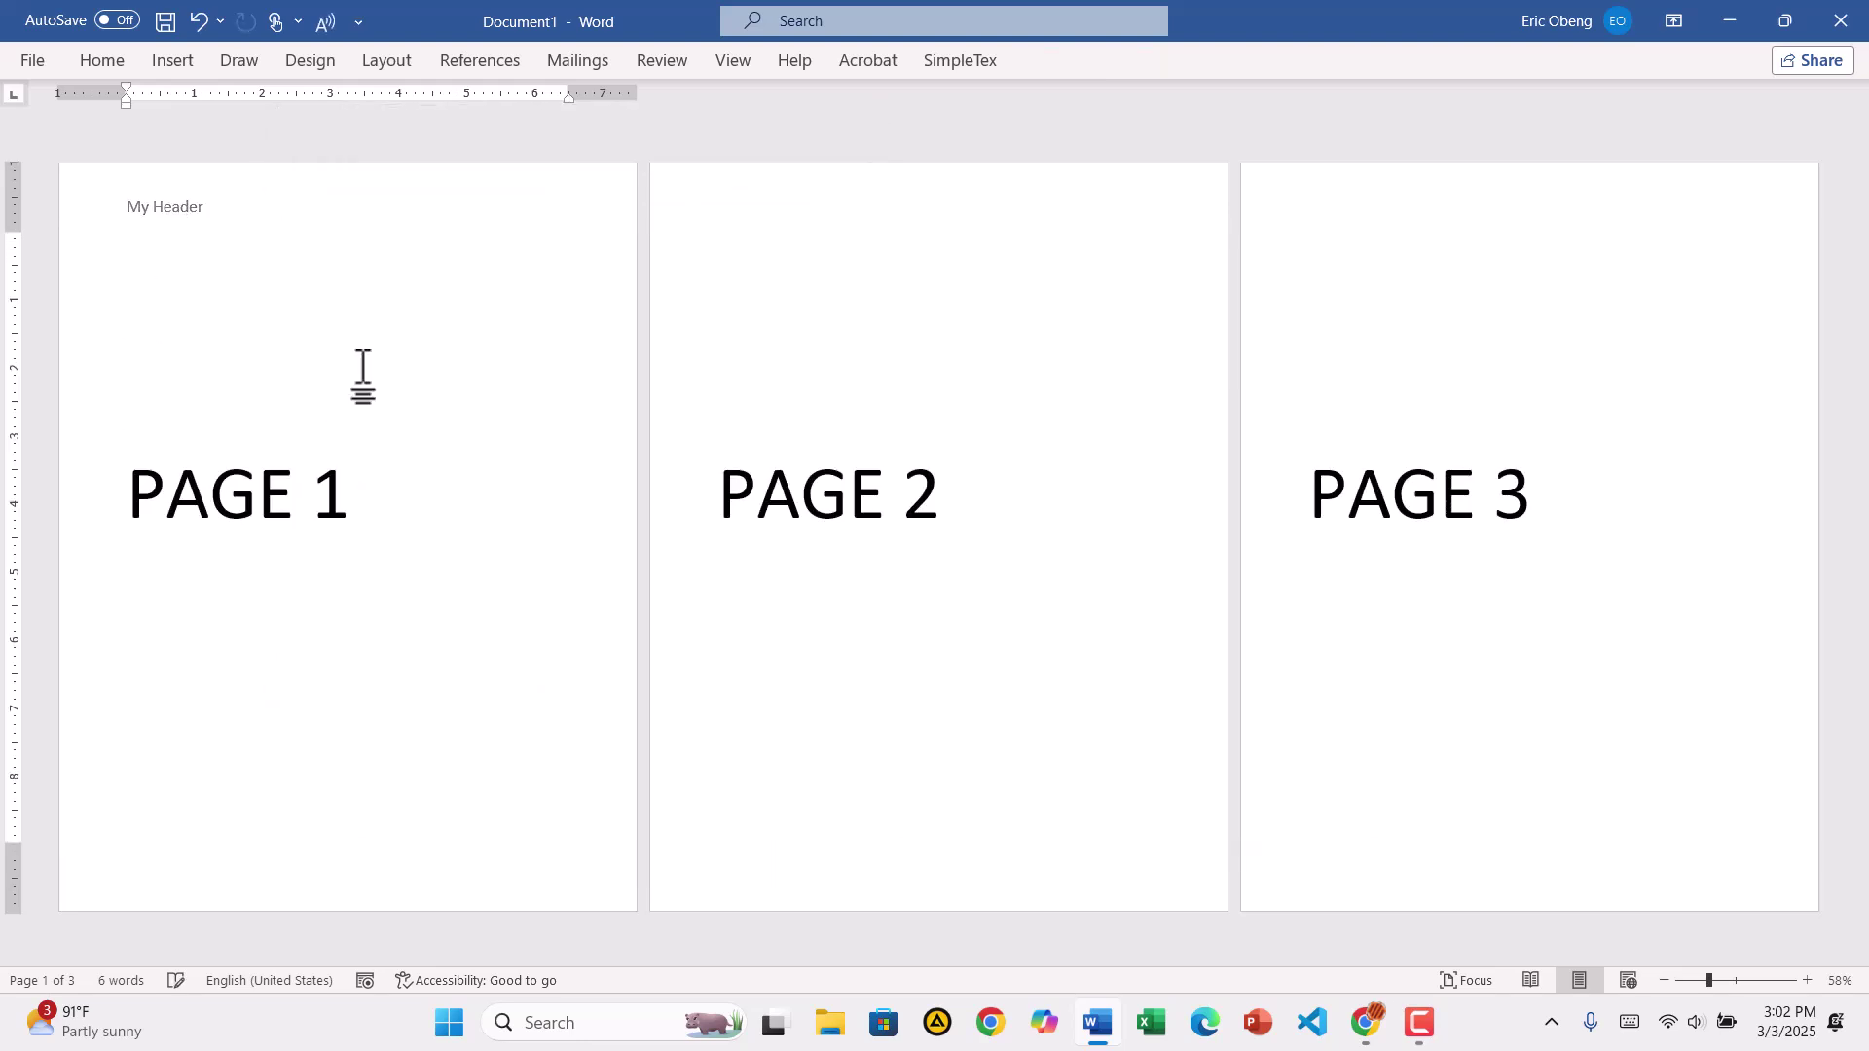